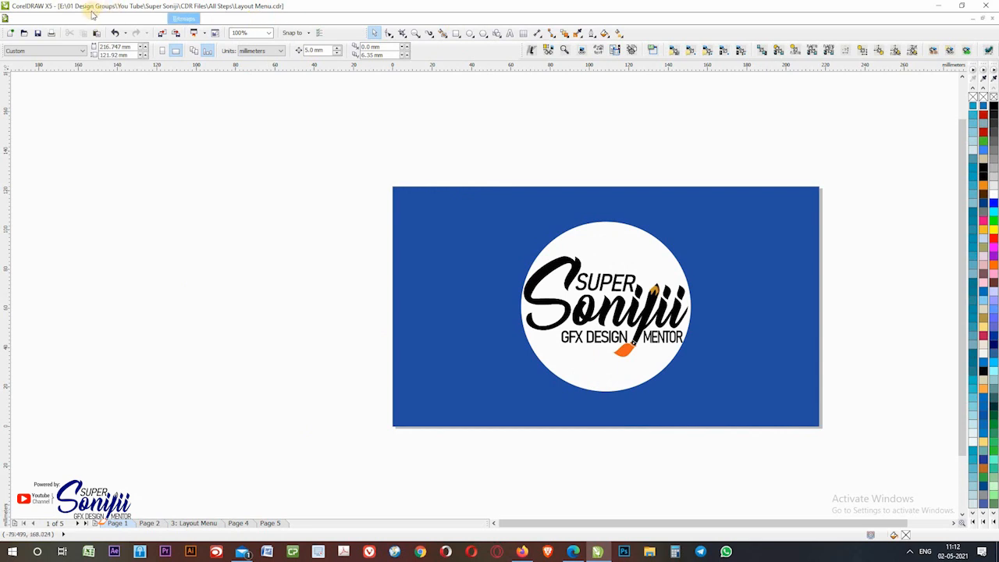
- Rename page 1 as "Cover Page"
click(91, 18)
click(117, 55)
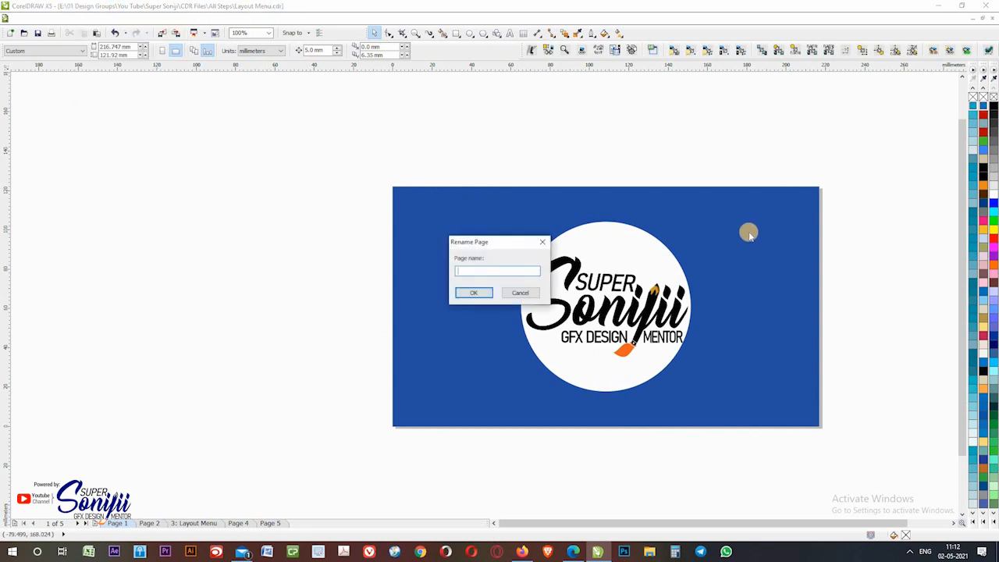
text(Cover Page)
key(Return)
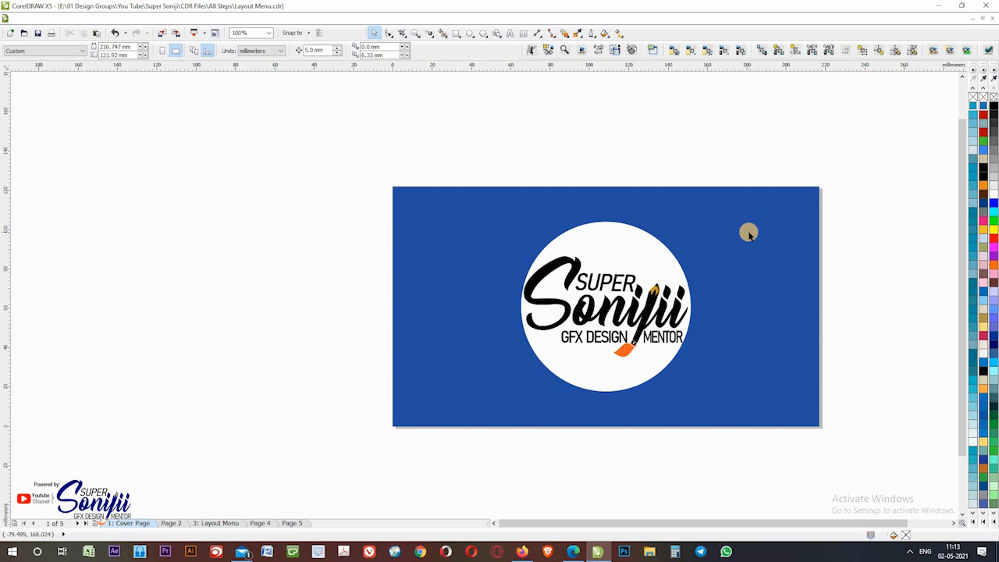
- From the Layout Menu page, delete a blank page after it, using the Delete Page range option starting at page 4
click(227, 523)
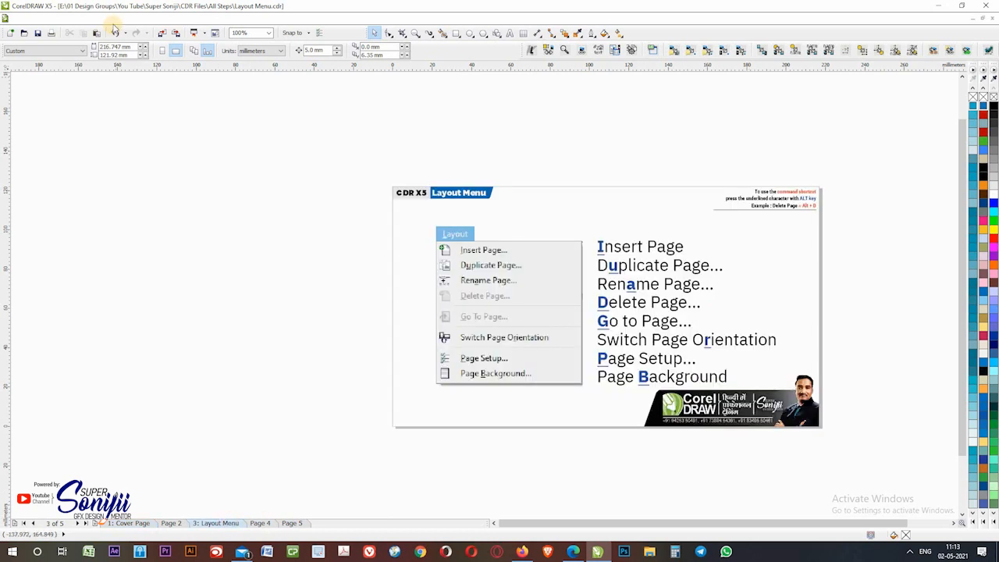
click(91, 18)
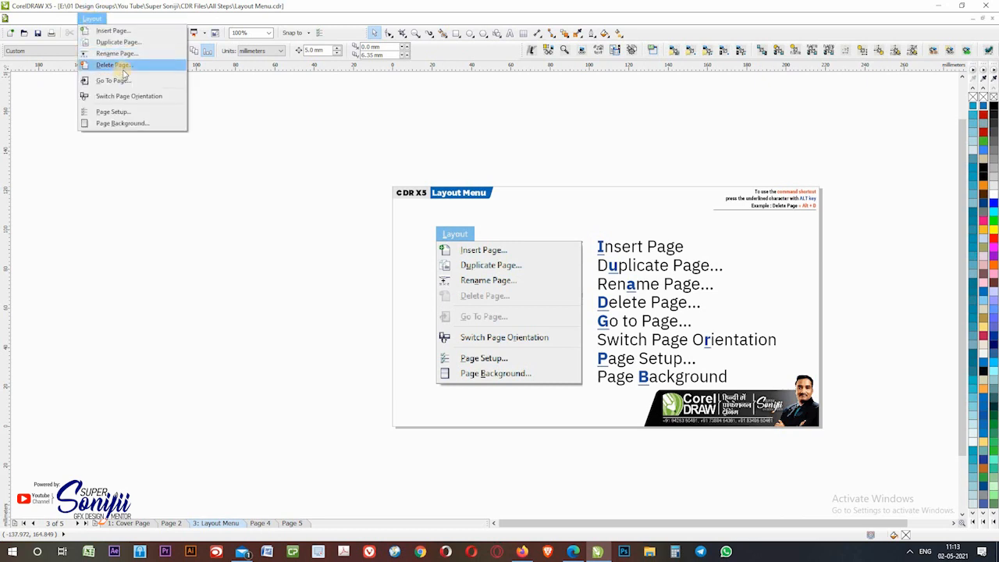
click(117, 66)
drag(508, 244, 389, 257)
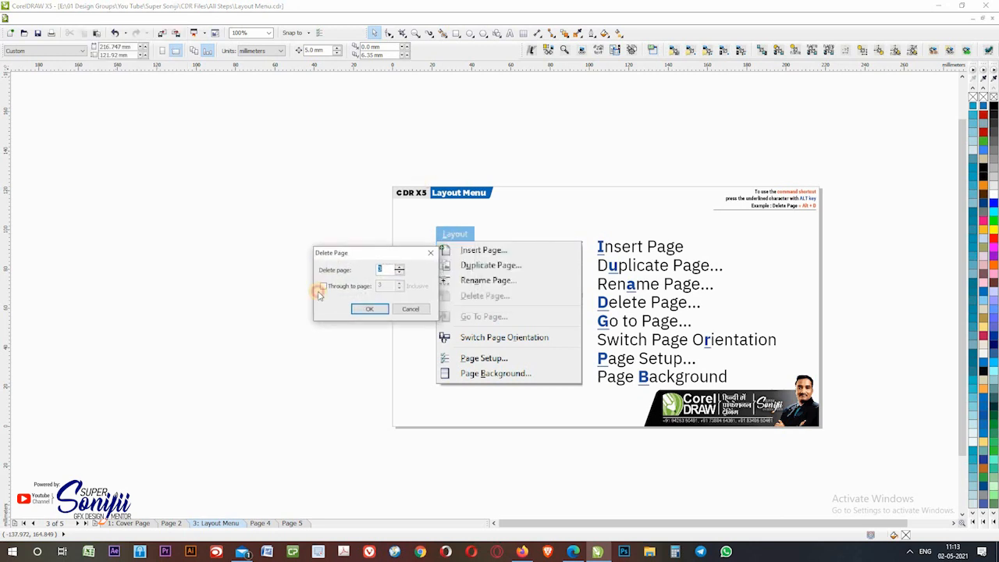
click(313, 289)
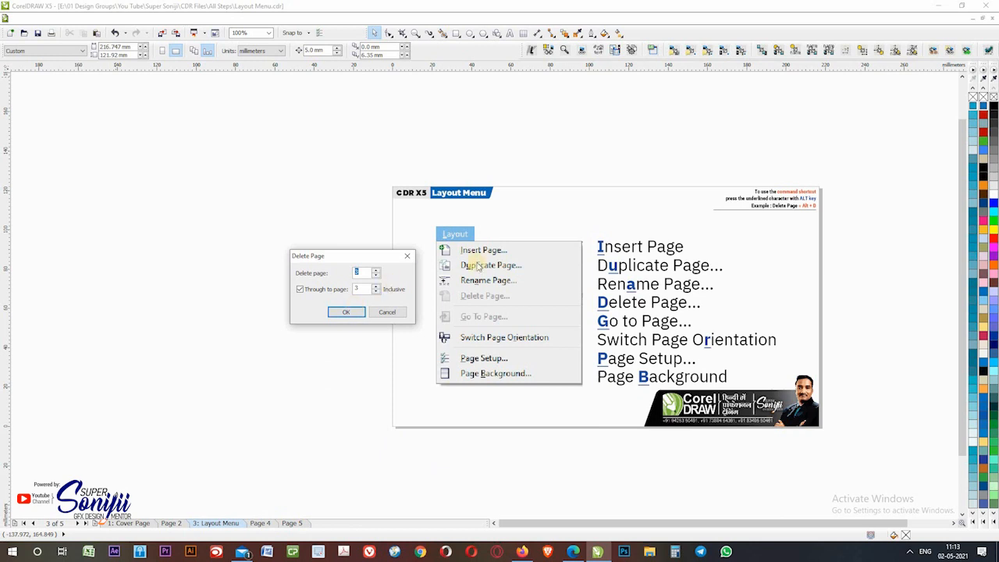
text(4)
key(Tab)
click(392, 314)
text(5)
double_click(361, 271)
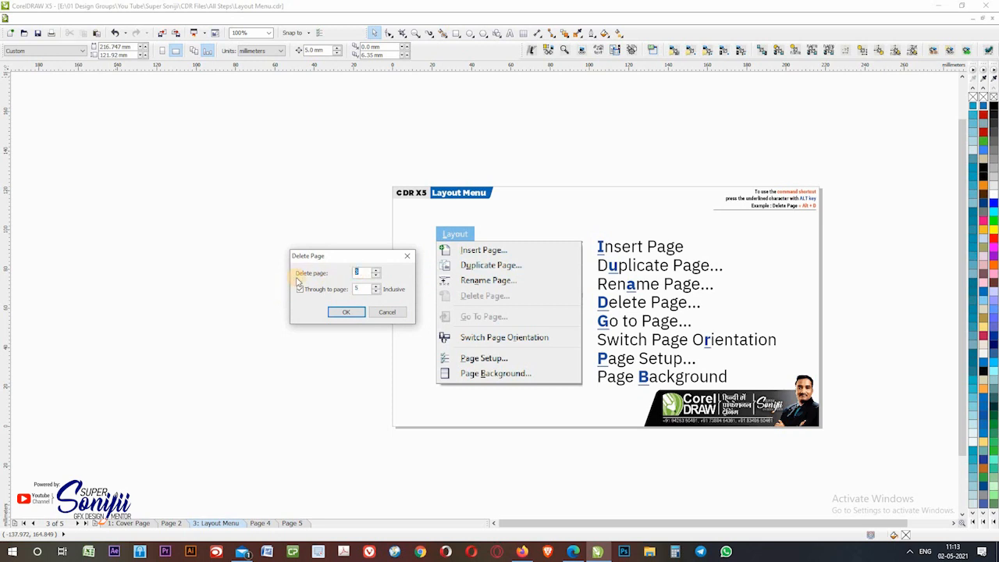
text(4)
double_click(362, 290)
click(345, 312)
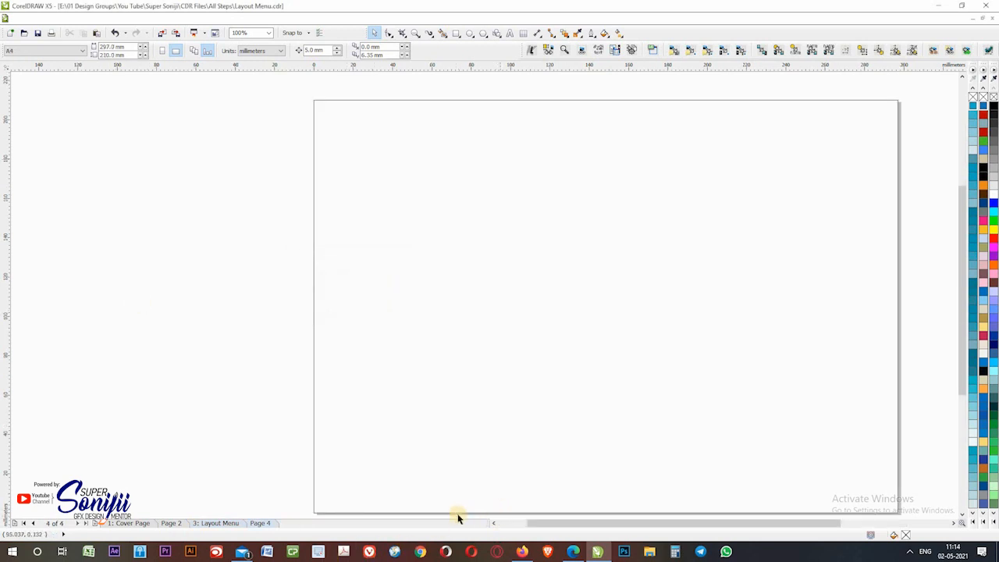
- Delete the remaining blank Page 4
right_click(262, 524)
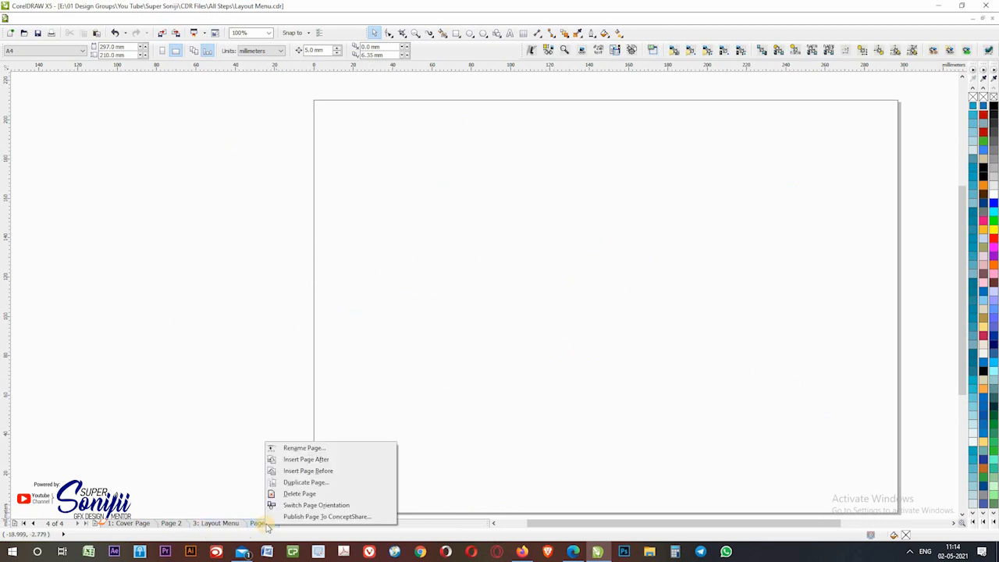
click(308, 494)
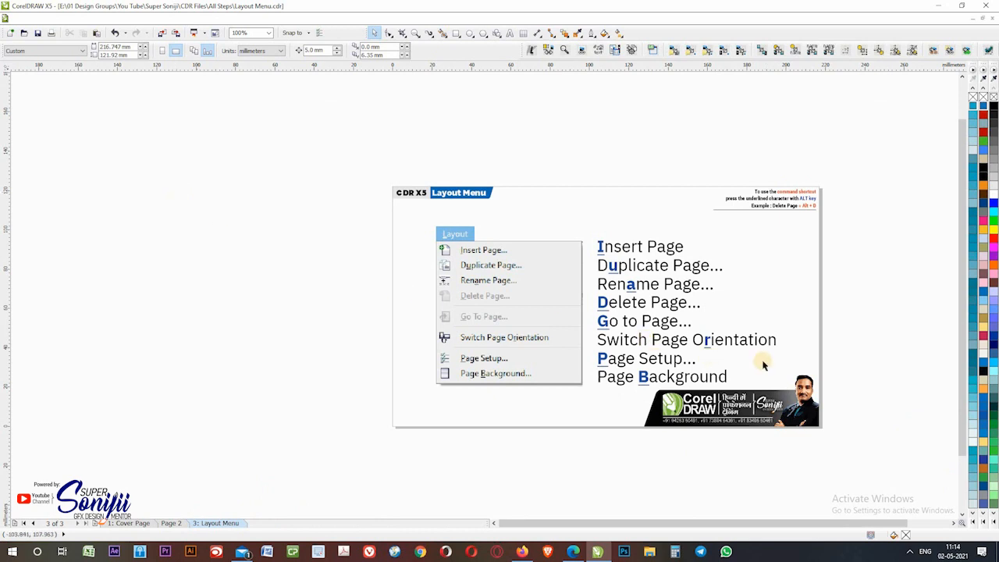
- Use Go To Page to jump to the Cover Page, and return to the Layout Menu page
click(113, 20)
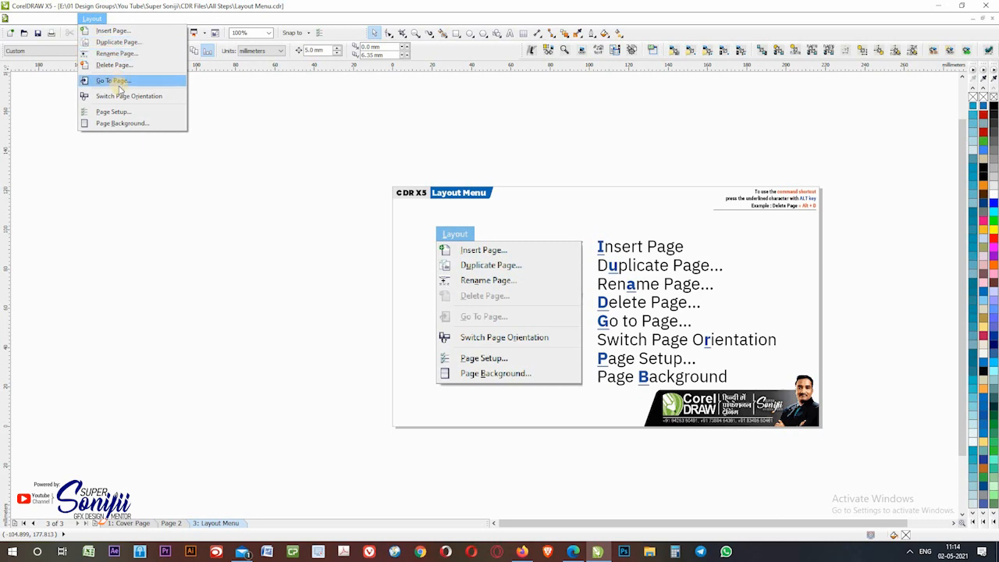
click(118, 82)
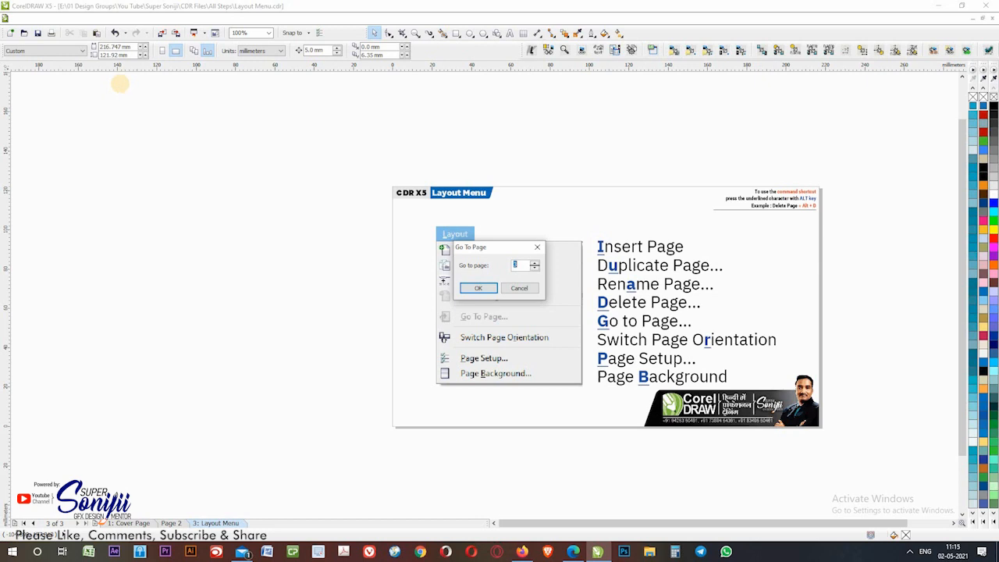
key(Return)
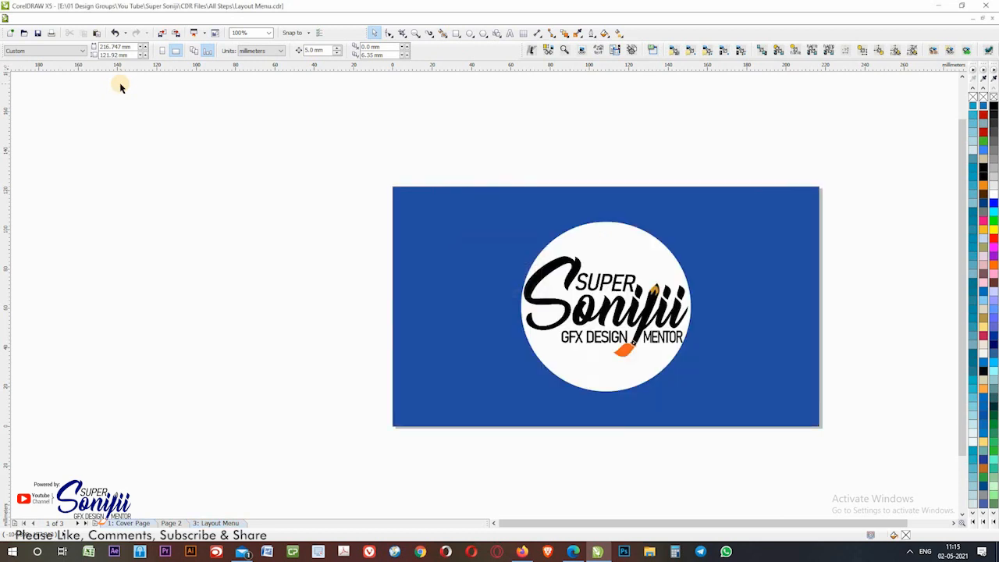
click(226, 523)
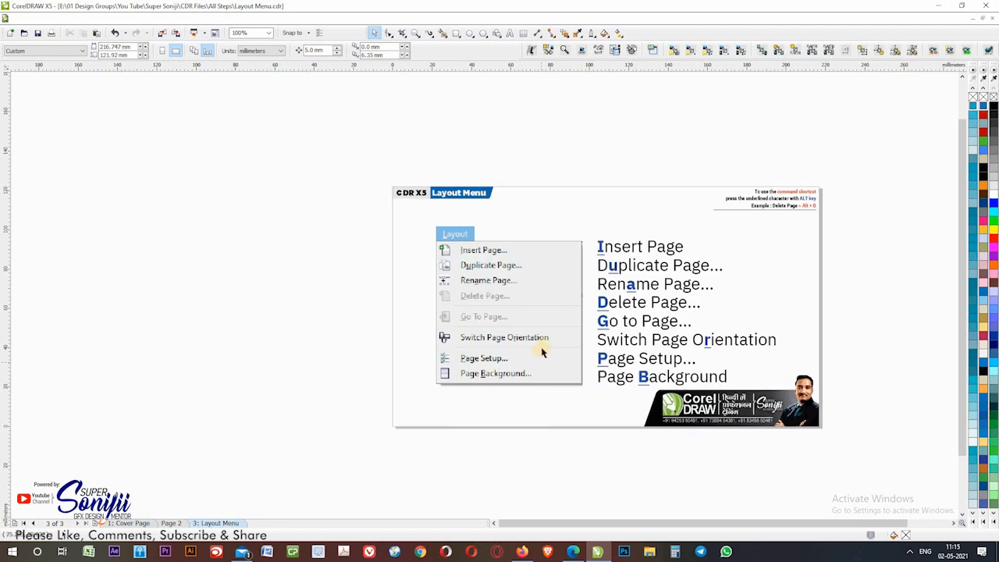
click(531, 341)
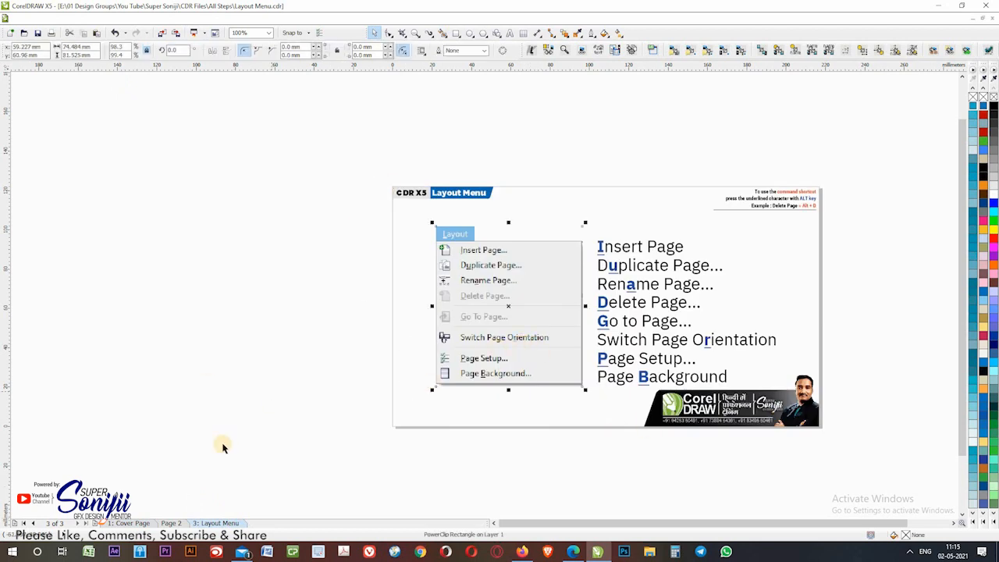
drag(324, 165, 865, 460)
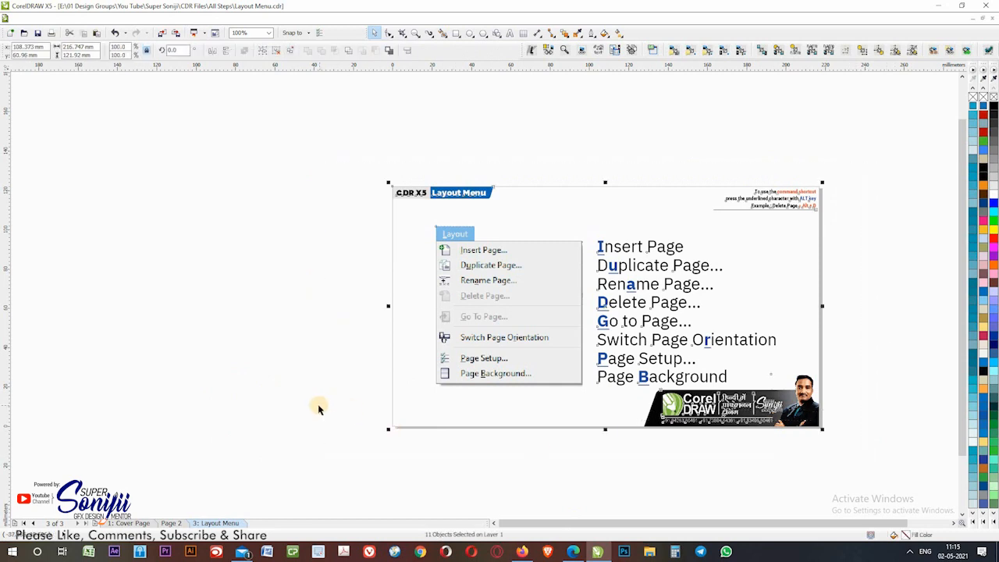
click(304, 219)
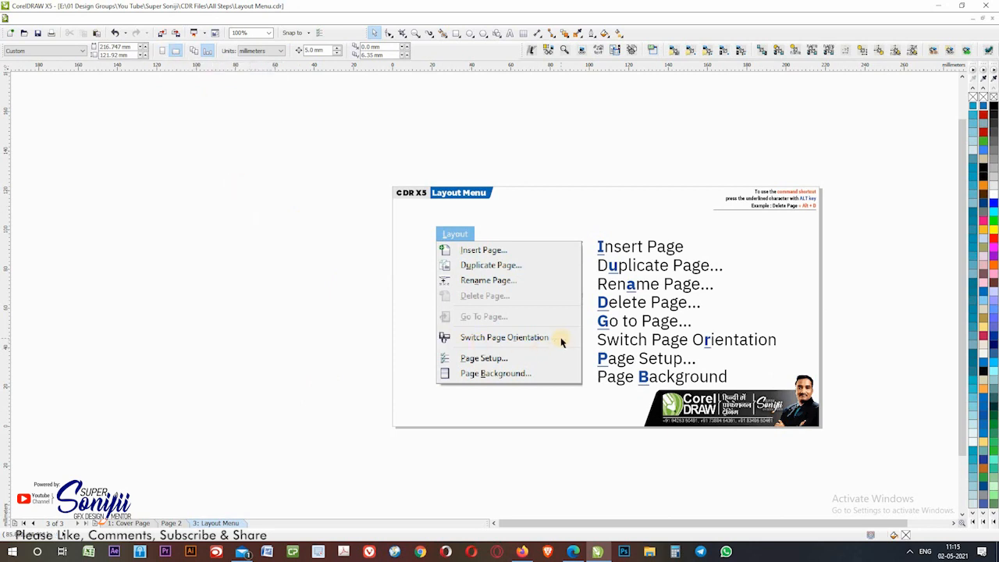
- Try switching the orientation of the Layout Menu page
click(104, 19)
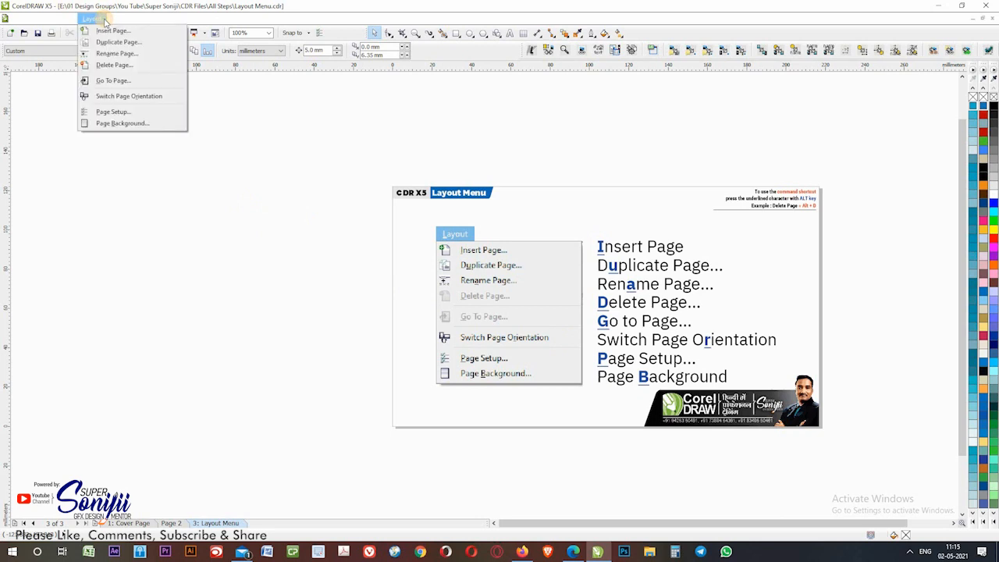
click(118, 96)
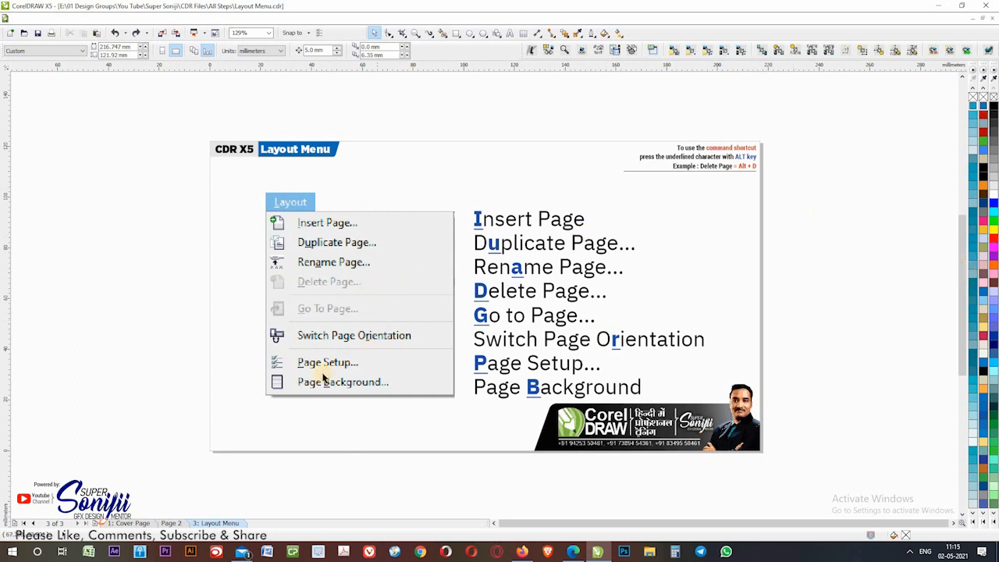
- Open the page setup options and turn off applying the size to the current page only
click(100, 17)
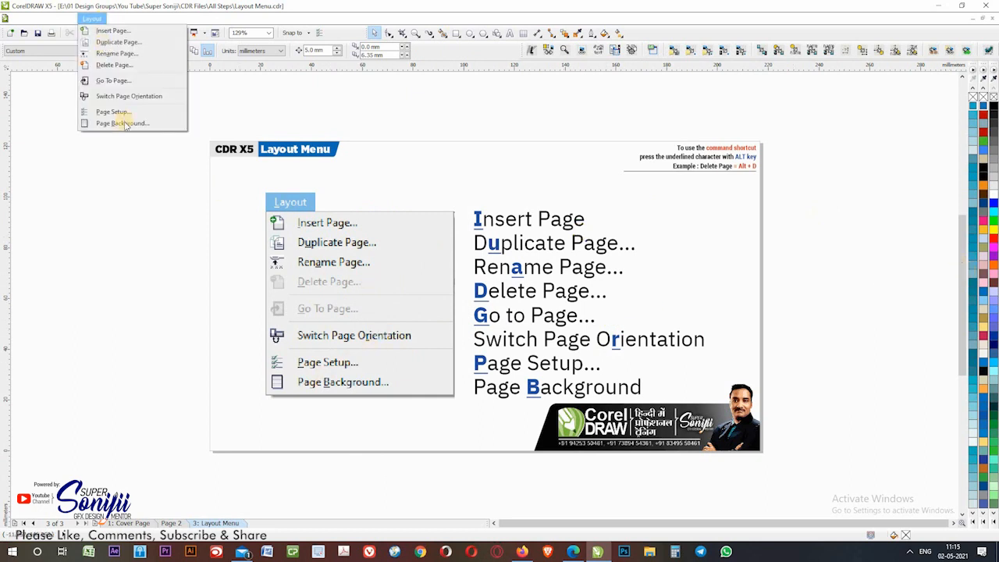
click(125, 117)
drag(554, 161, 671, 183)
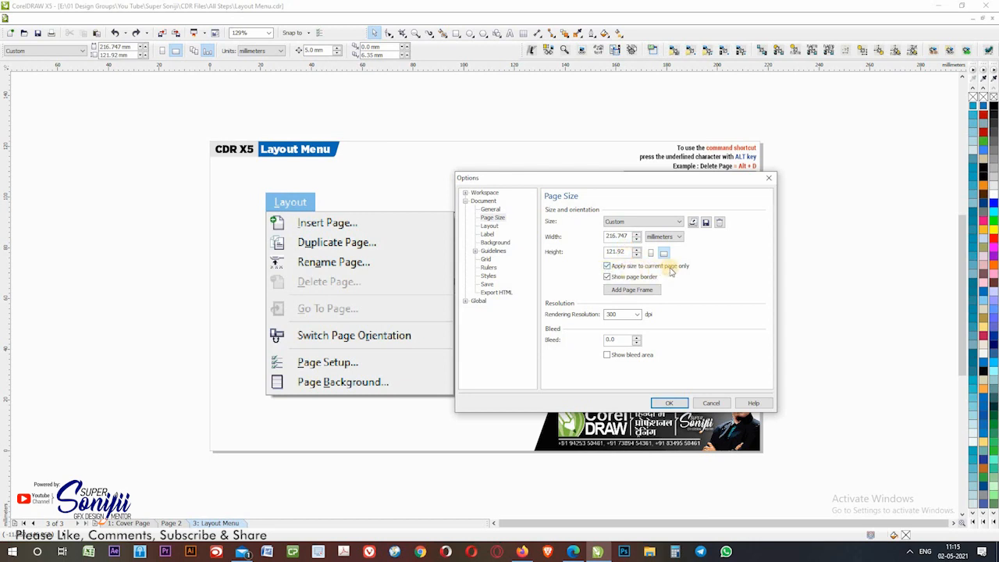
drag(683, 185, 747, 220)
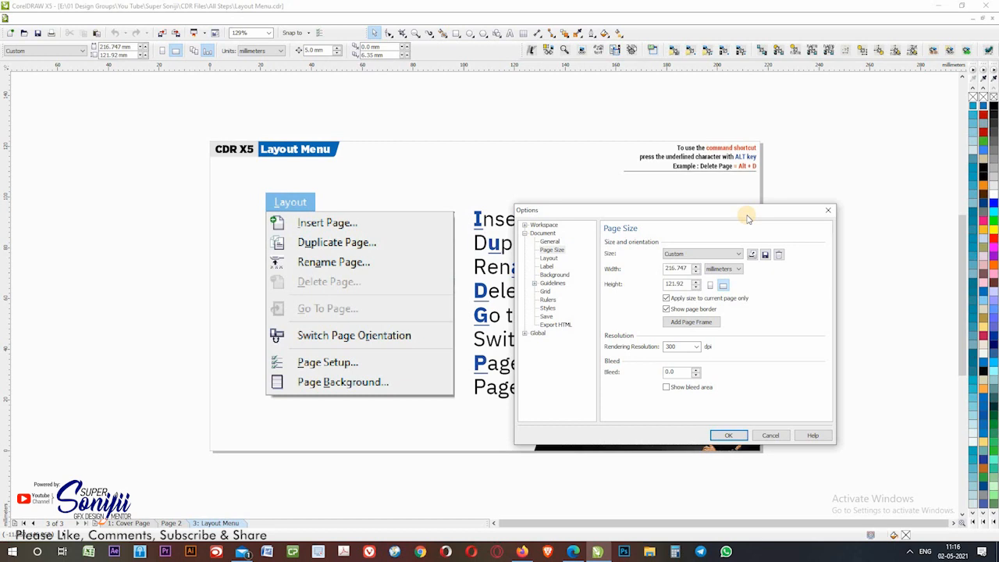
click(666, 298)
click(666, 299)
- Set the page width to 220 mm and the height to 130 mm, and apply the size
click(608, 269)
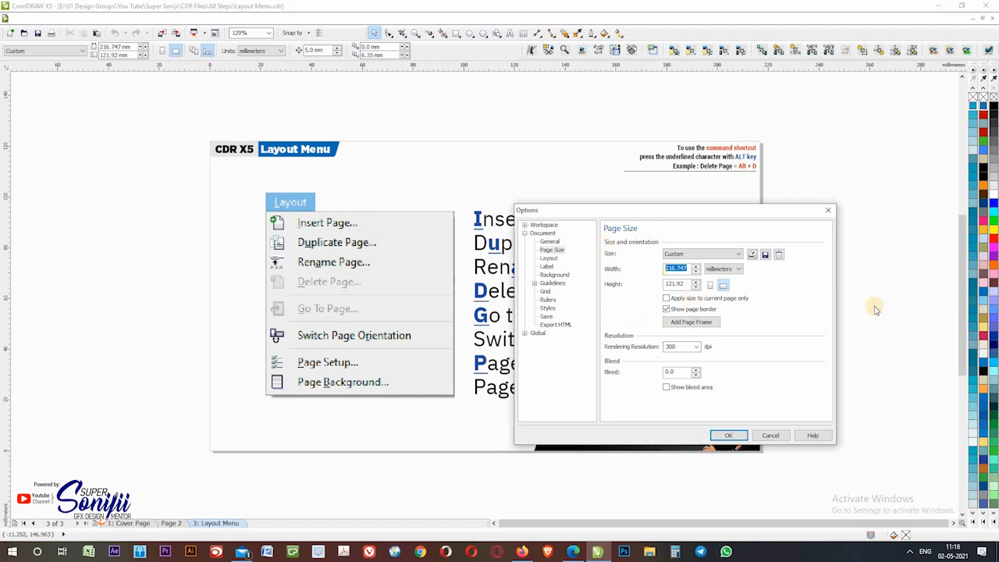
text(220.0)
key(Tab)
text(1)
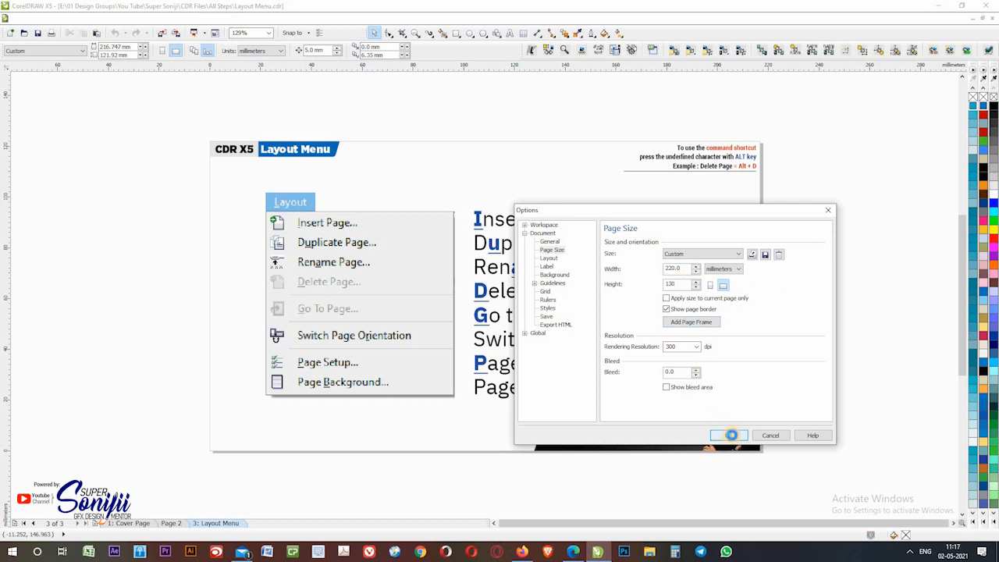
click(729, 435)
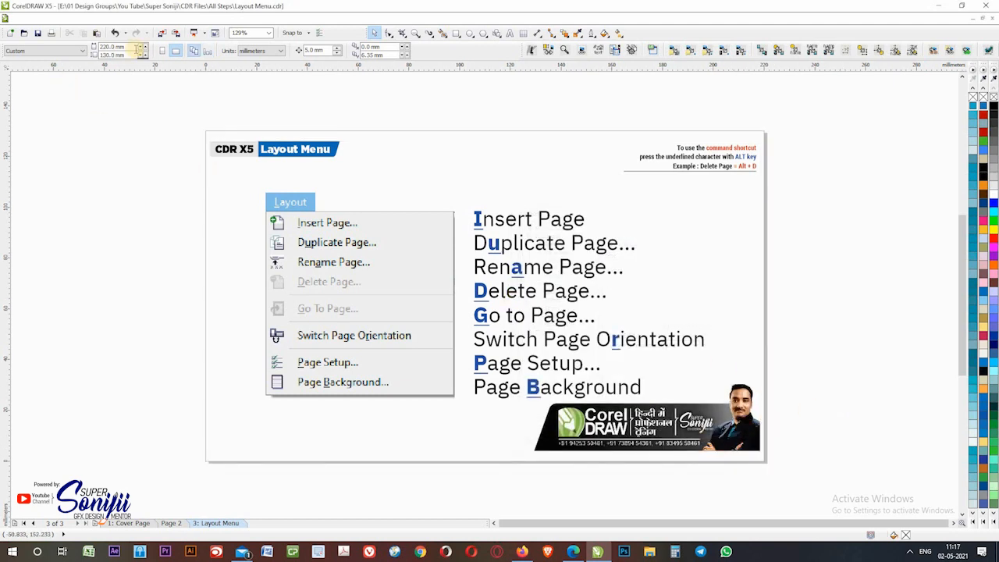
- Check the page size on Page 2 and the Cover Page, and return to the Layout Menu page
click(170, 522)
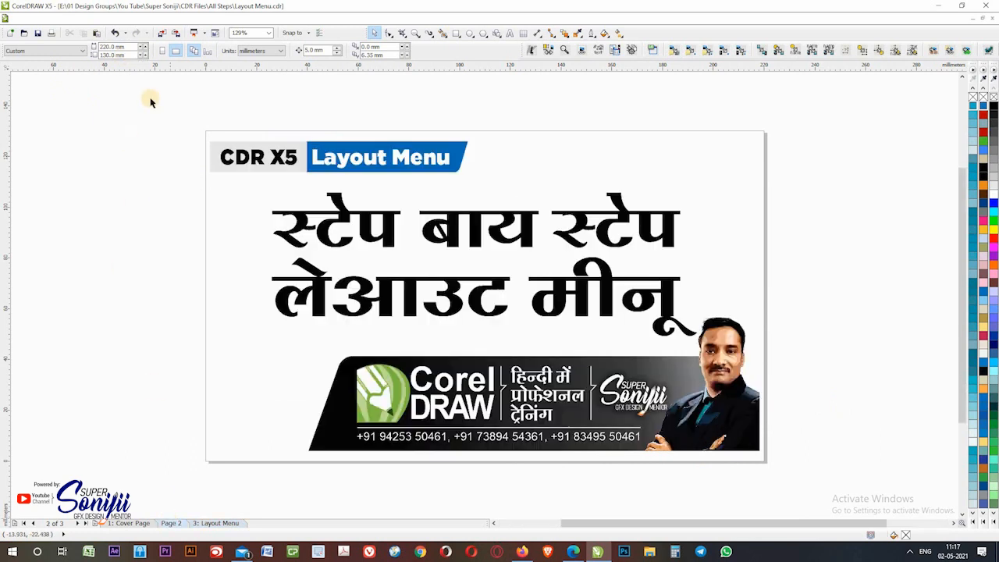
click(128, 523)
click(228, 524)
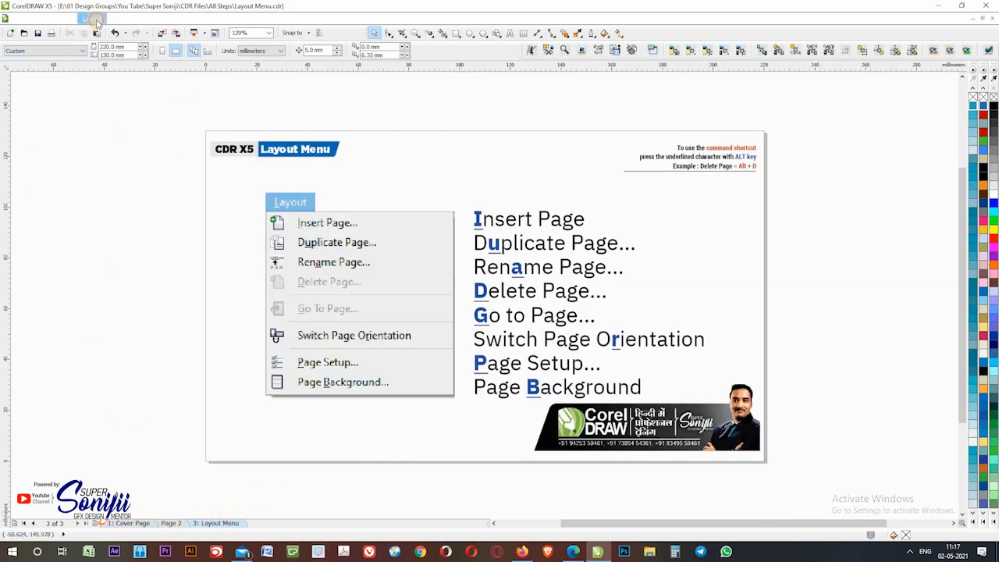
- In the page setup, enter a 220 × 130 mm page size, save it as the preset "yt default" and apply it
click(92, 18)
click(103, 111)
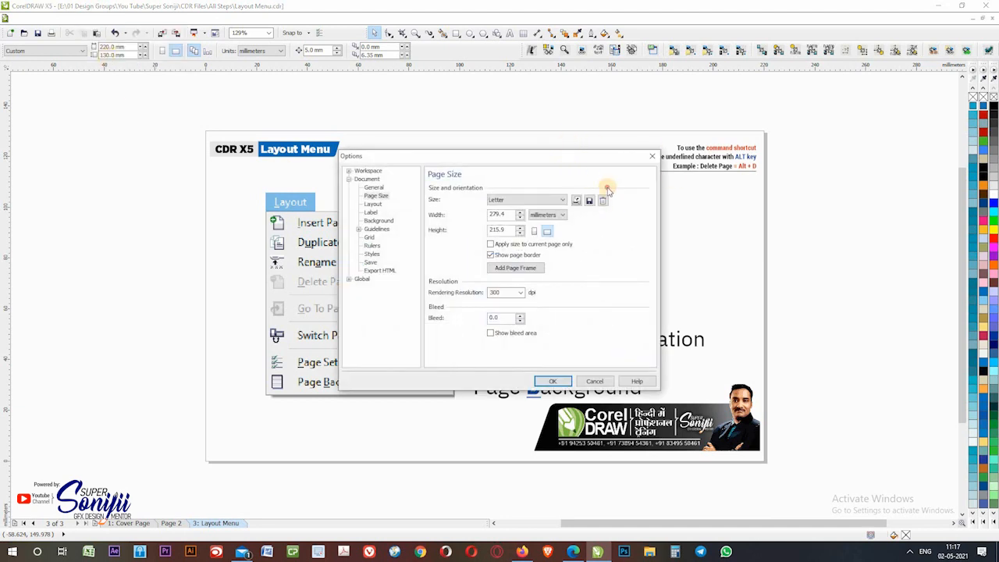
text(220)
key(Tab)
text(130)
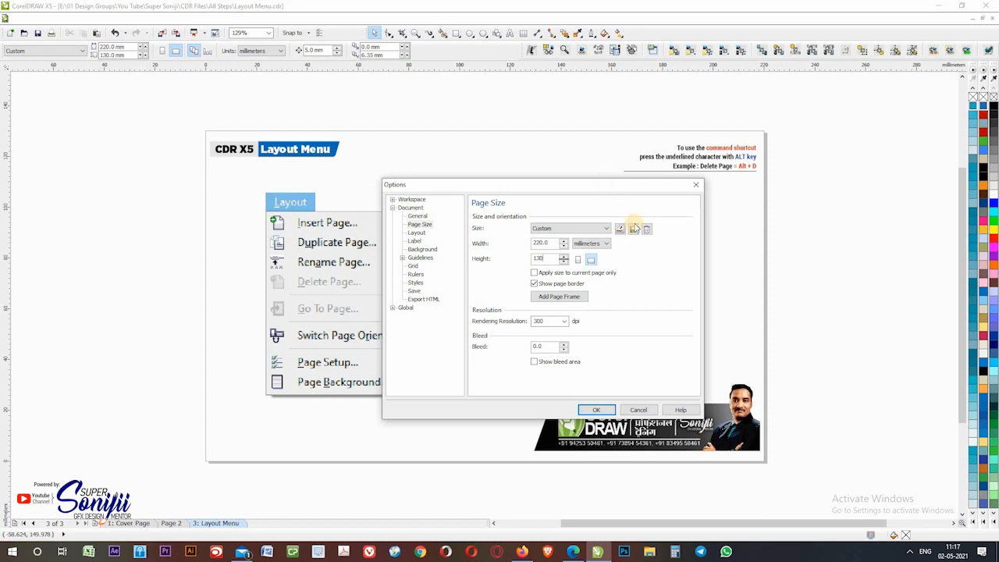
click(633, 230)
text(yt default)
click(569, 322)
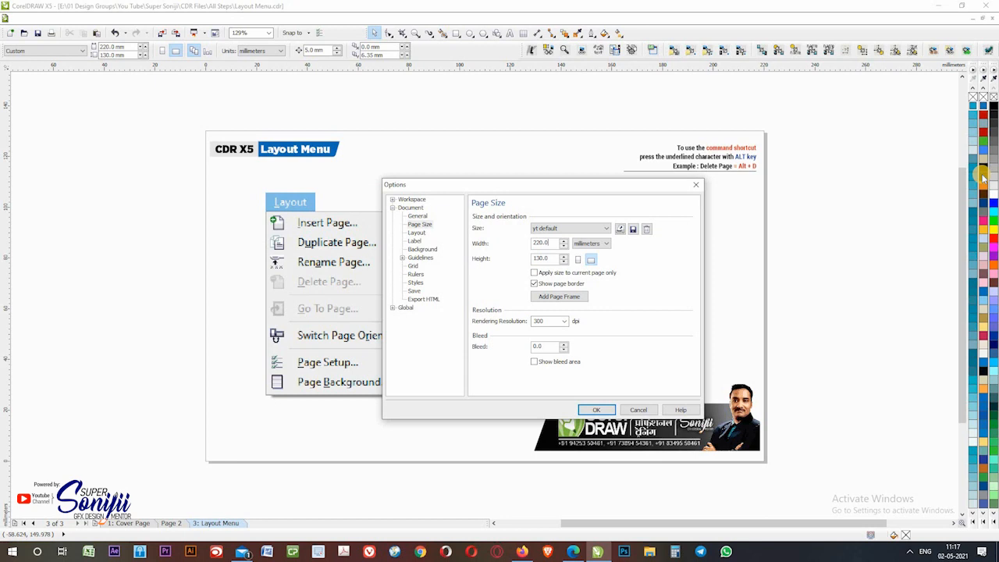
click(597, 409)
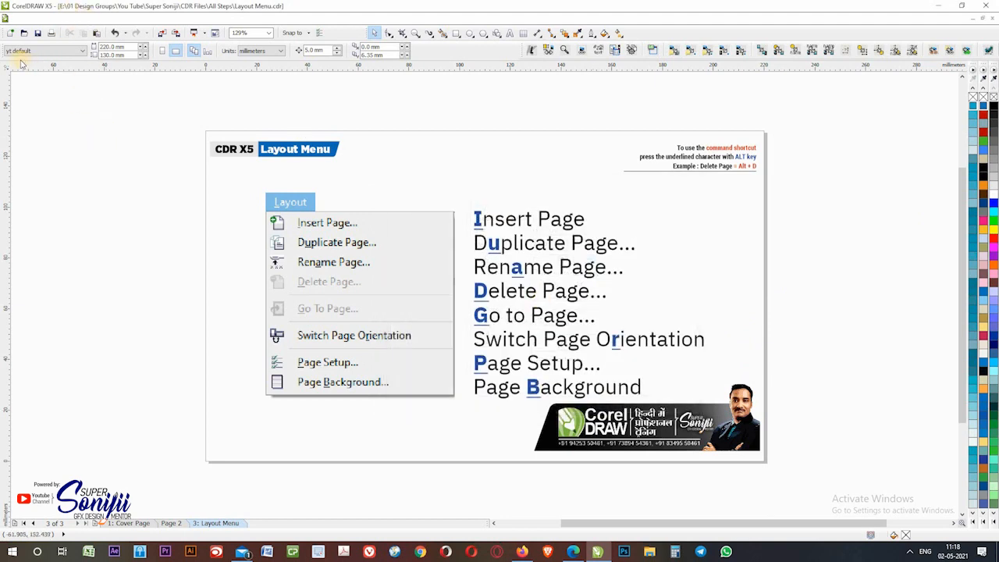
- Check the "yt default" entry in the page size list, and add a page frame to the Layout Menu page through page setup
click(48, 51)
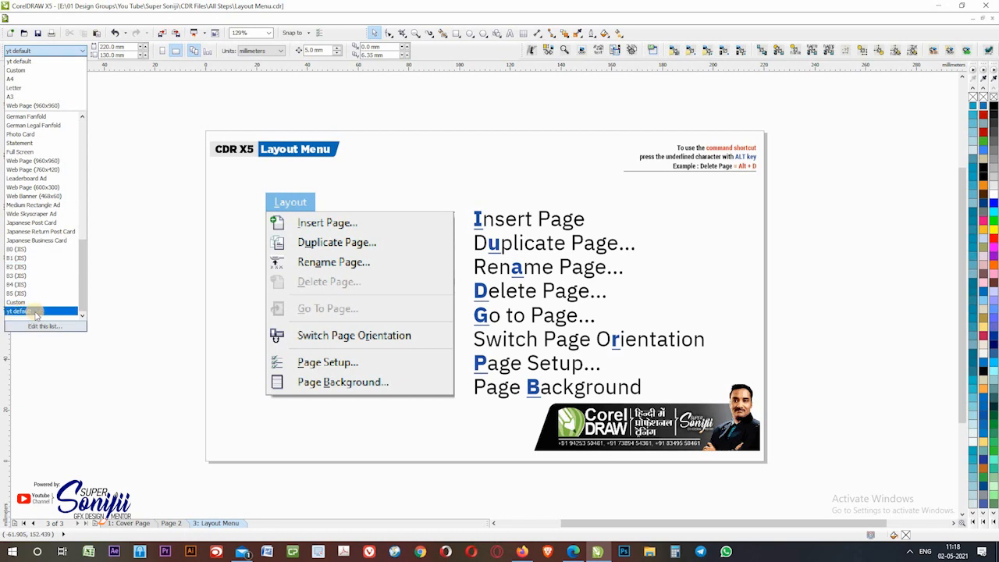
click(65, 18)
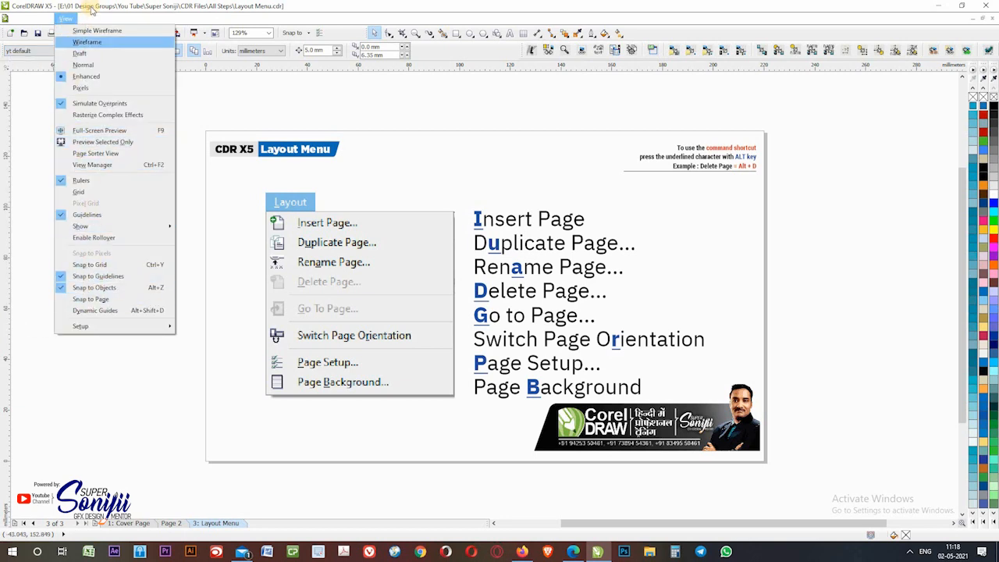
mouse_move(92, 18)
click(111, 112)
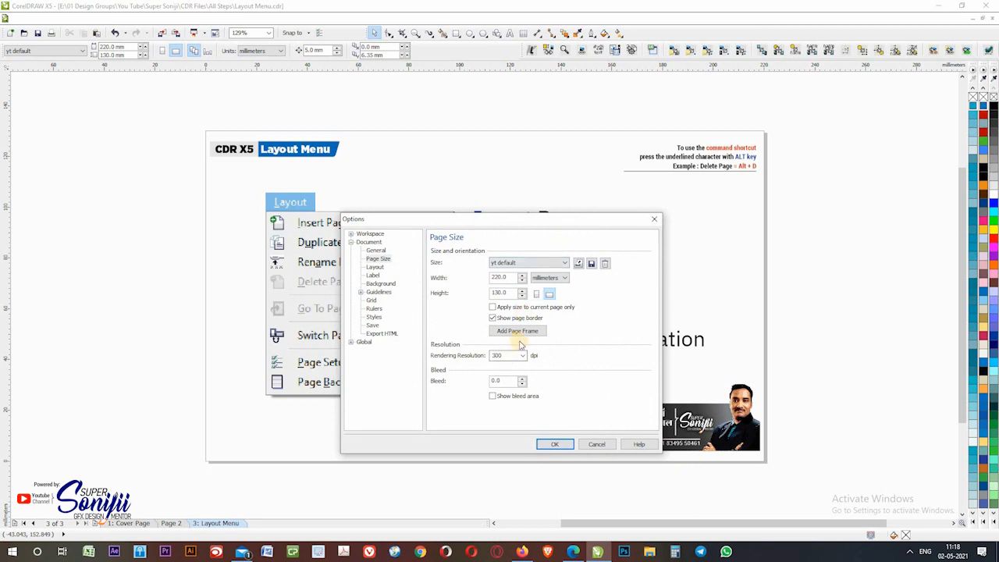
drag(584, 222, 760, 215)
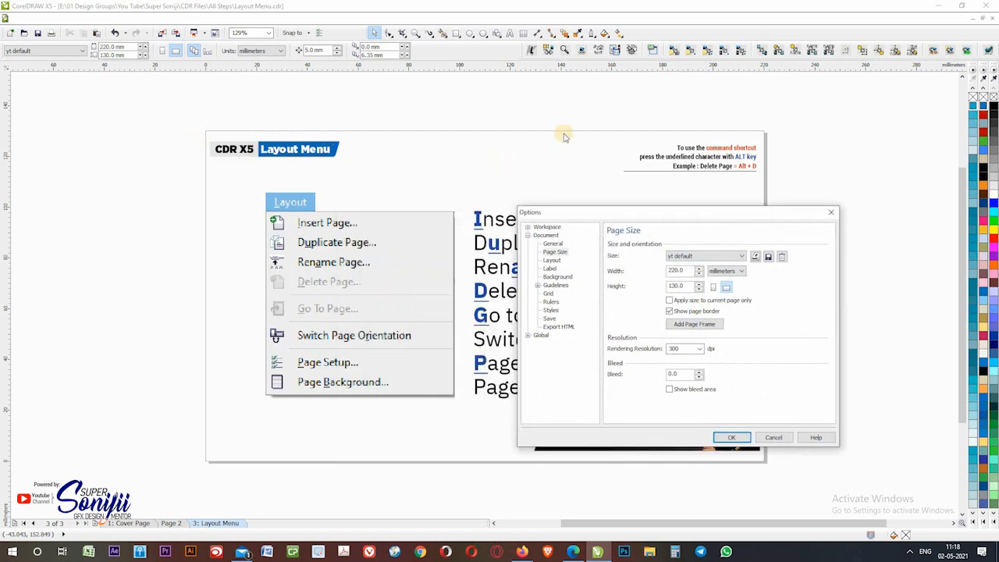
click(699, 324)
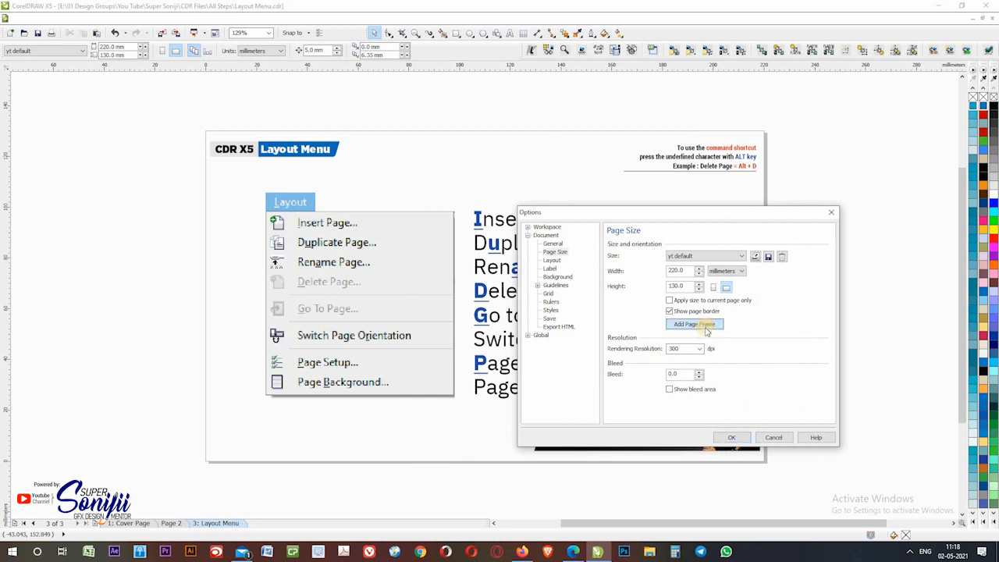
click(734, 439)
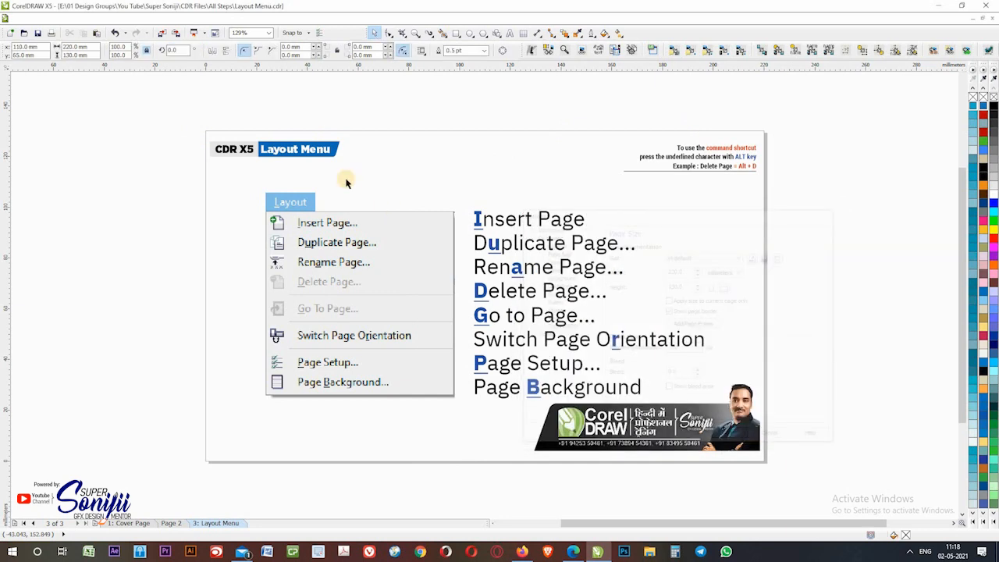
- In the page setup, set the bleed to 3.0 mm, turn on showing the bleed area and apply it
click(83, 17)
click(98, 110)
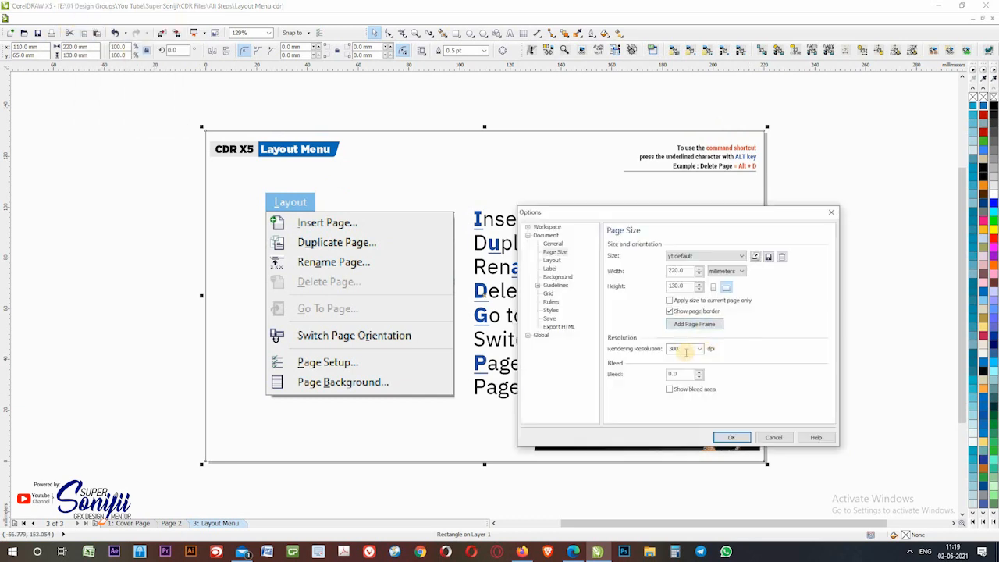
double_click(685, 352)
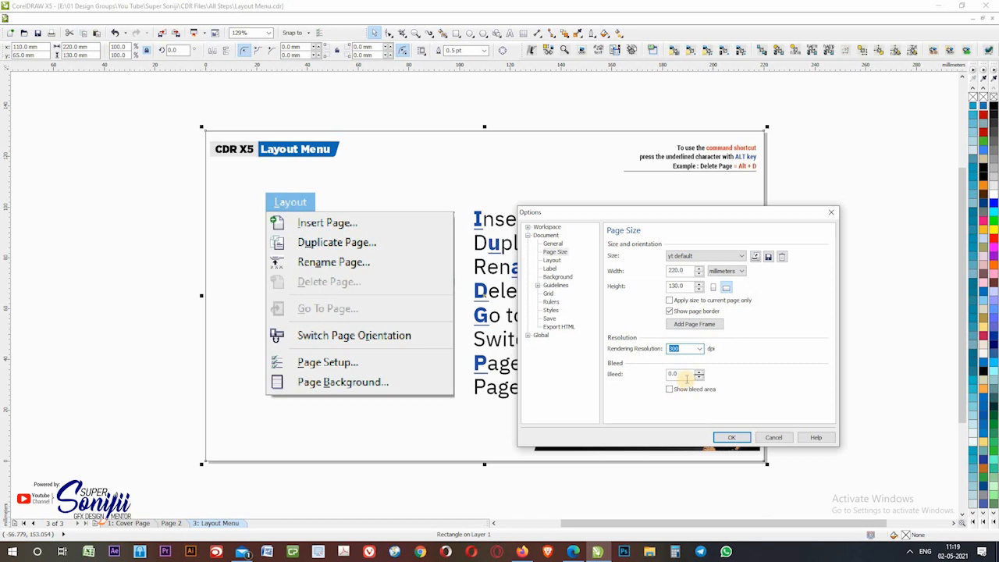
double_click(684, 375)
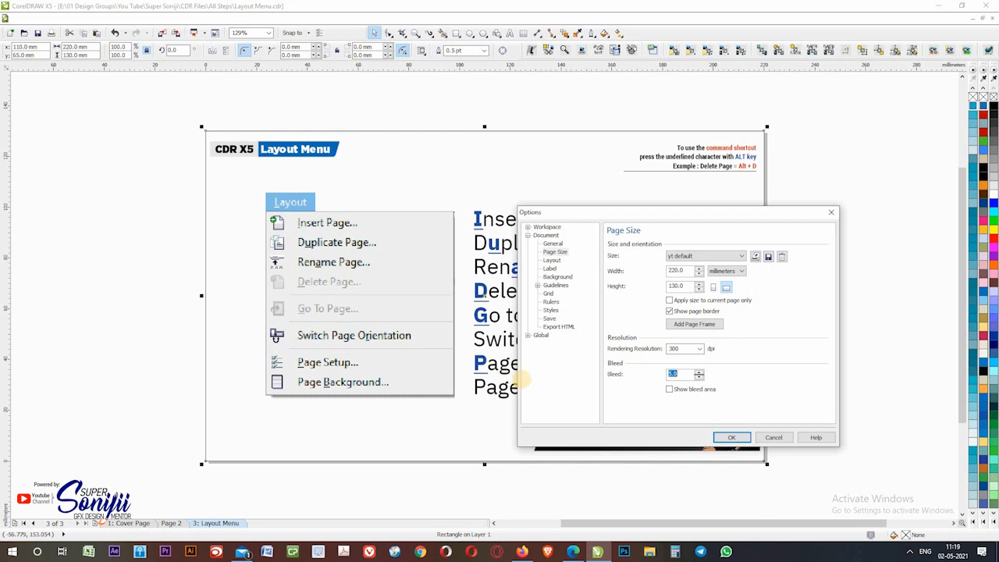
text(3)
key(Tab)
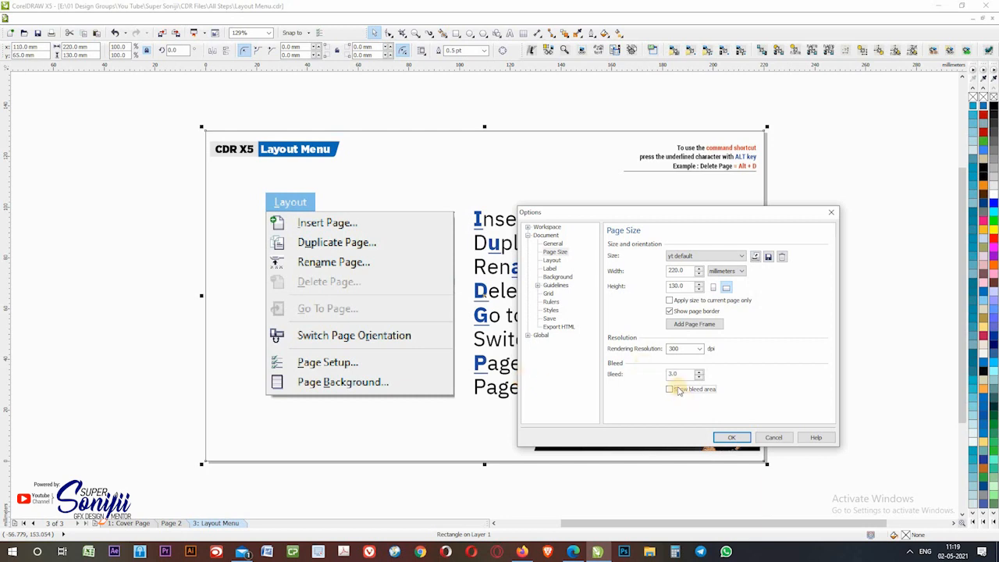
key(space)
click(732, 438)
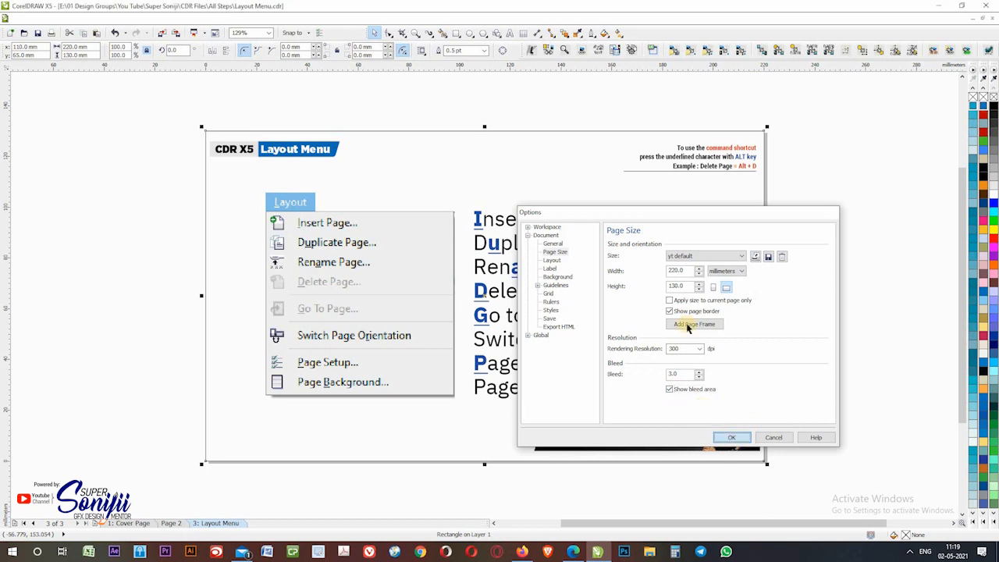
- Delete the custom page size preset "yt default" in the page setup
click(91, 18)
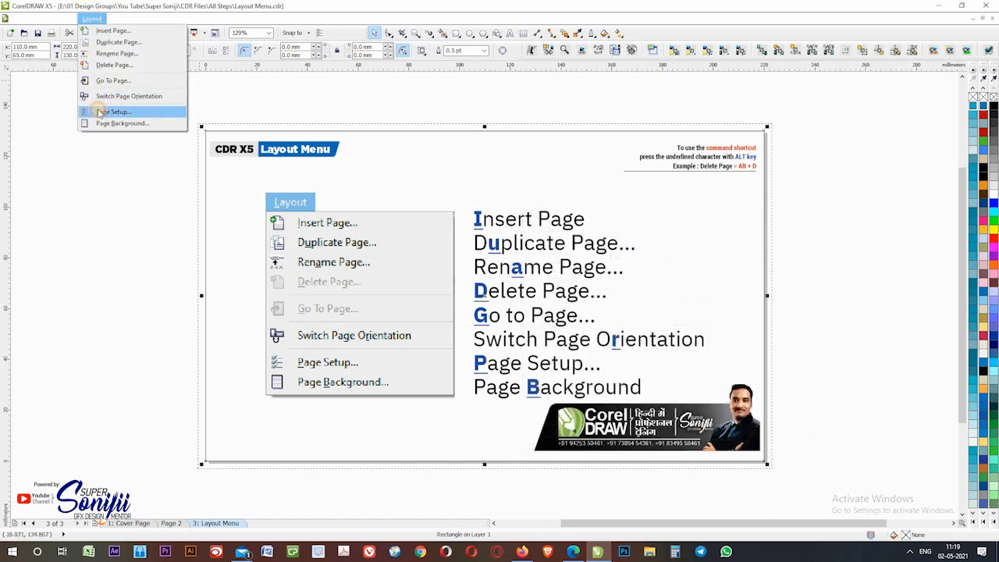
key(Escape)
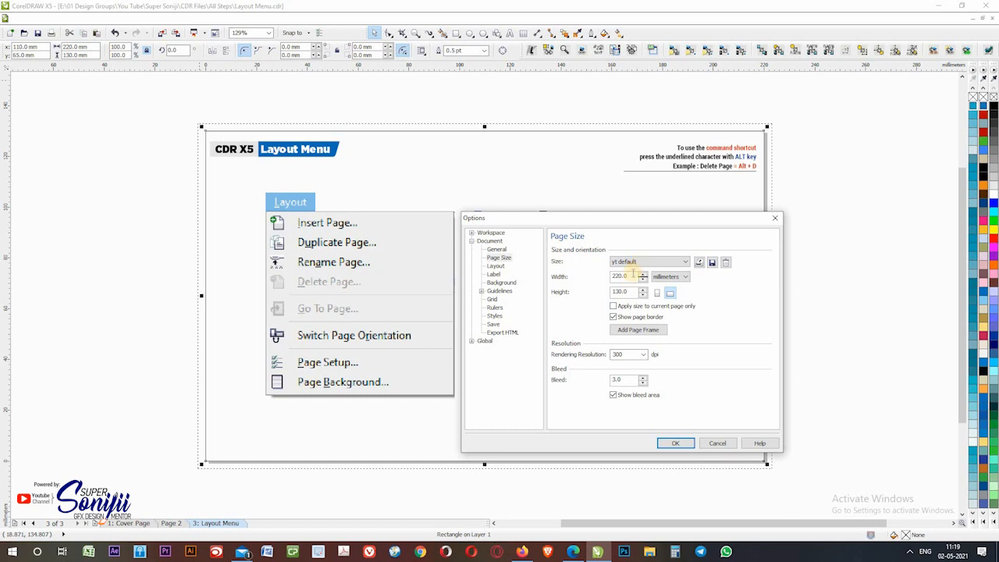
click(726, 264)
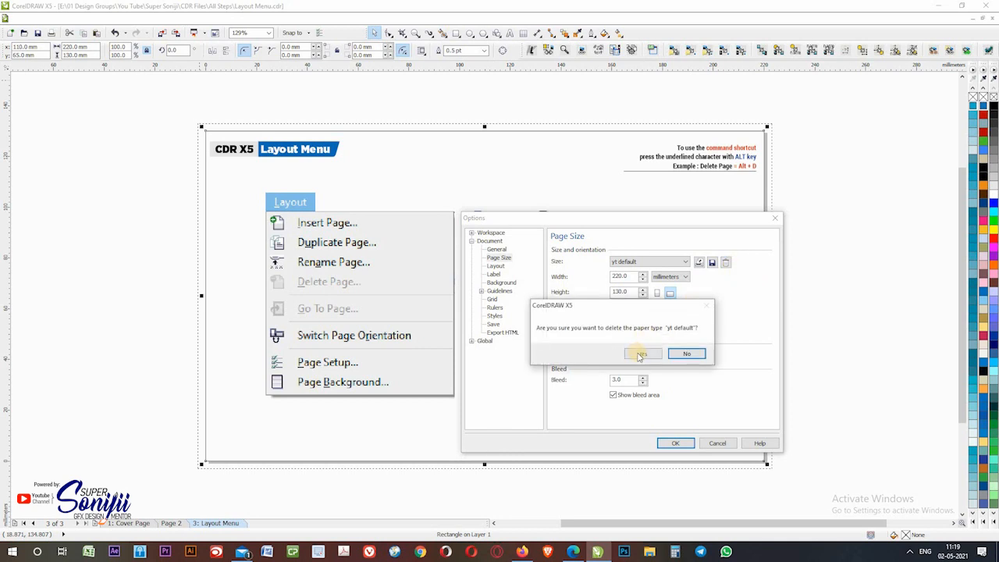
click(641, 354)
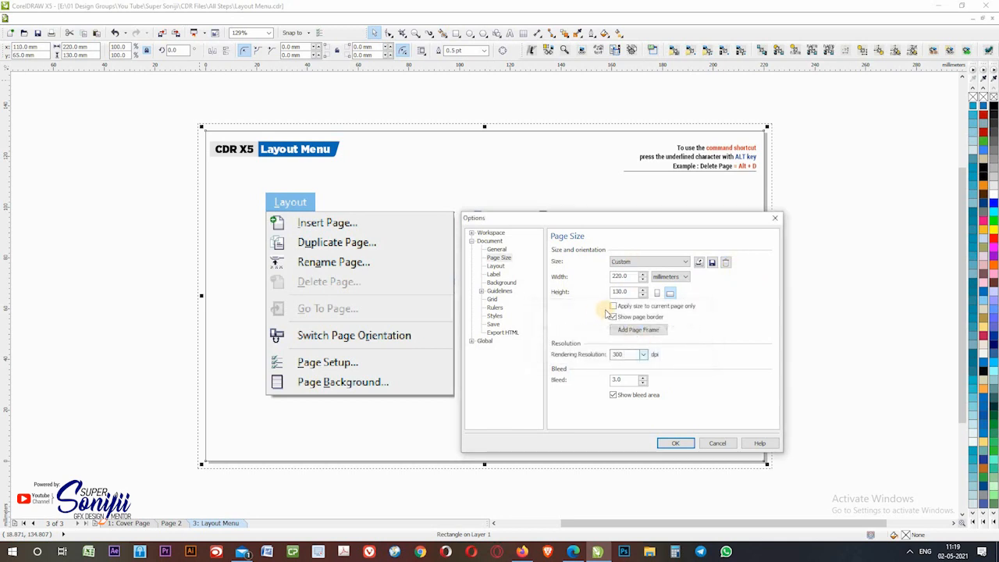
click(687, 277)
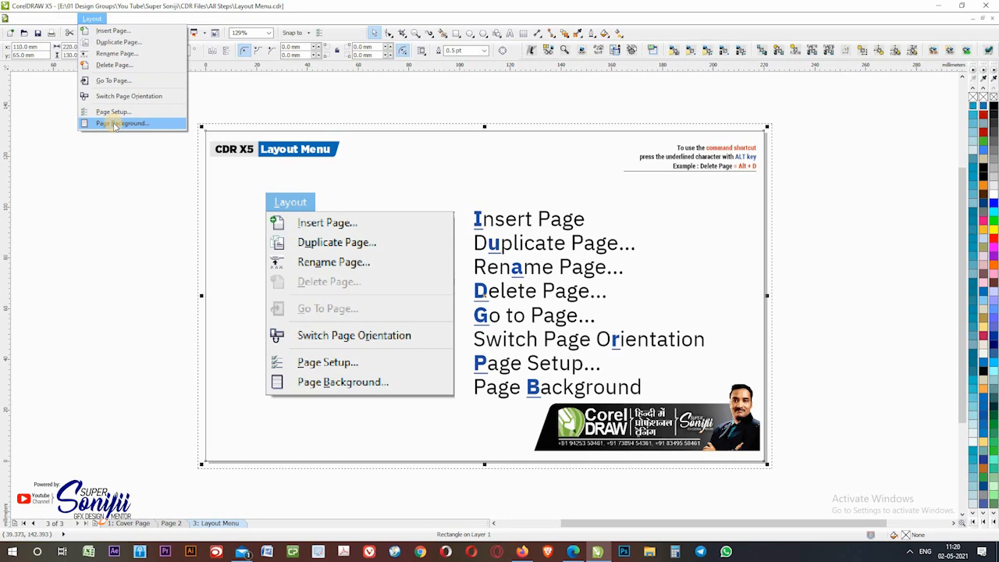
- Set the page background to a solid light grey and apply it
click(115, 123)
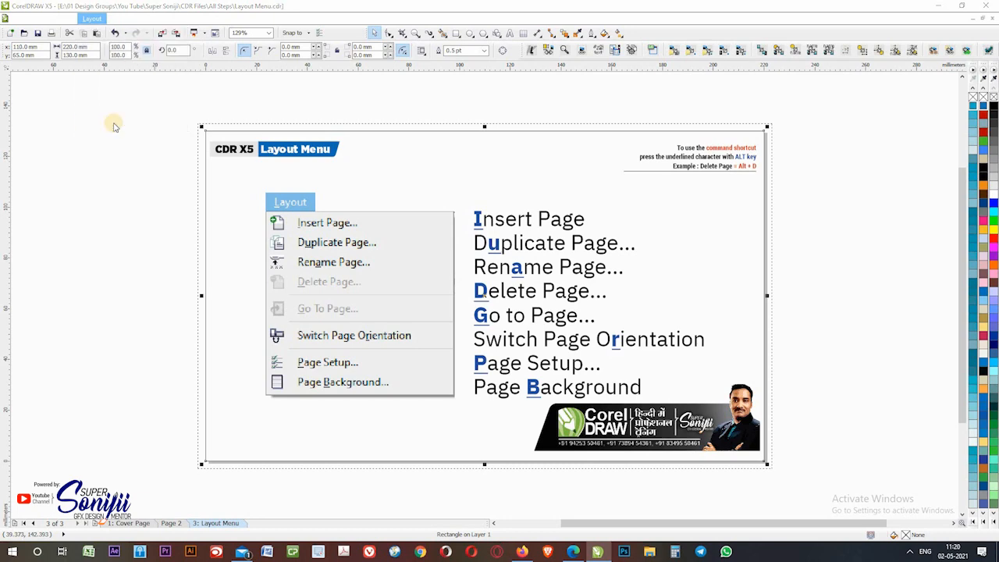
drag(754, 213, 519, 203)
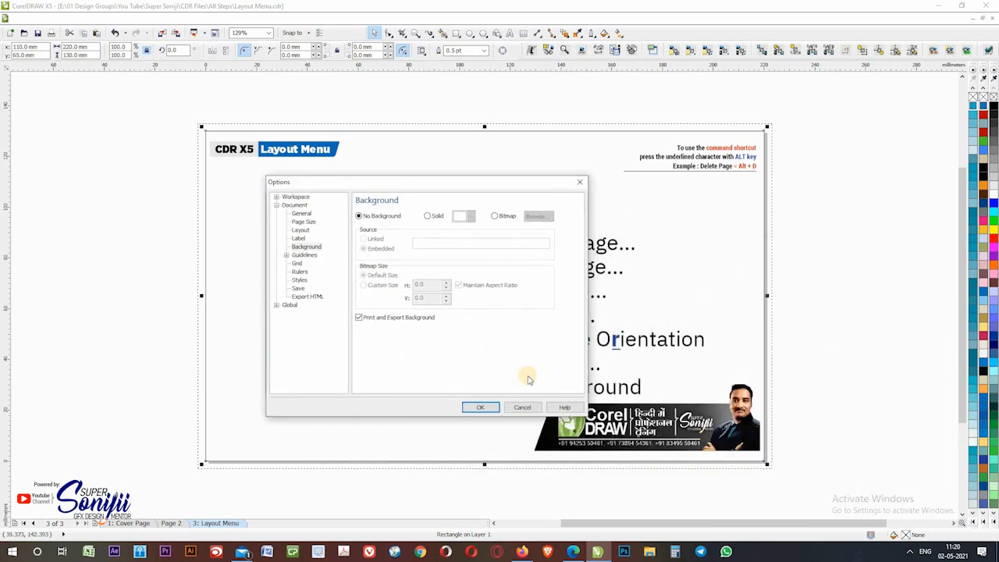
click(428, 215)
click(471, 220)
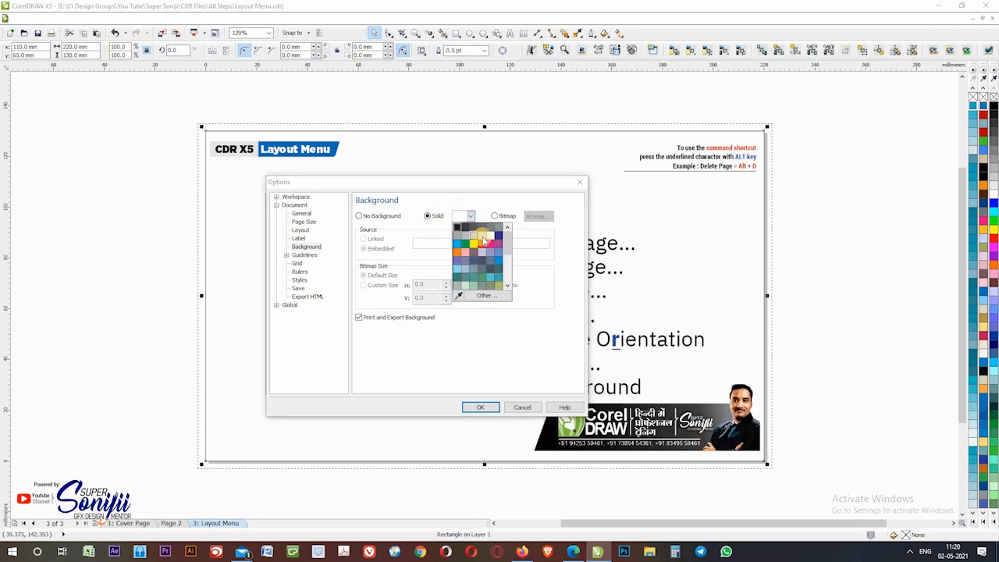
click(466, 228)
click(470, 216)
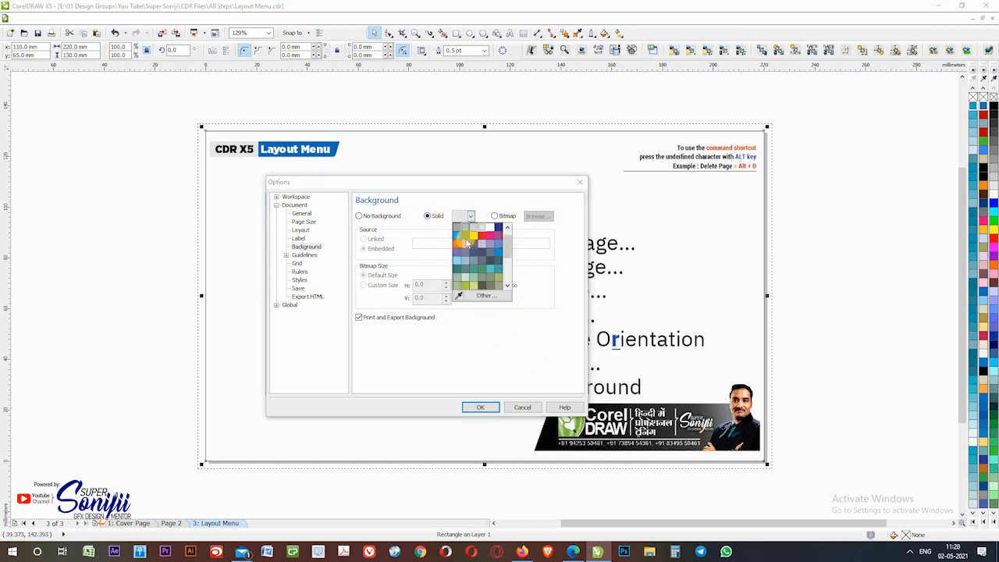
click(471, 229)
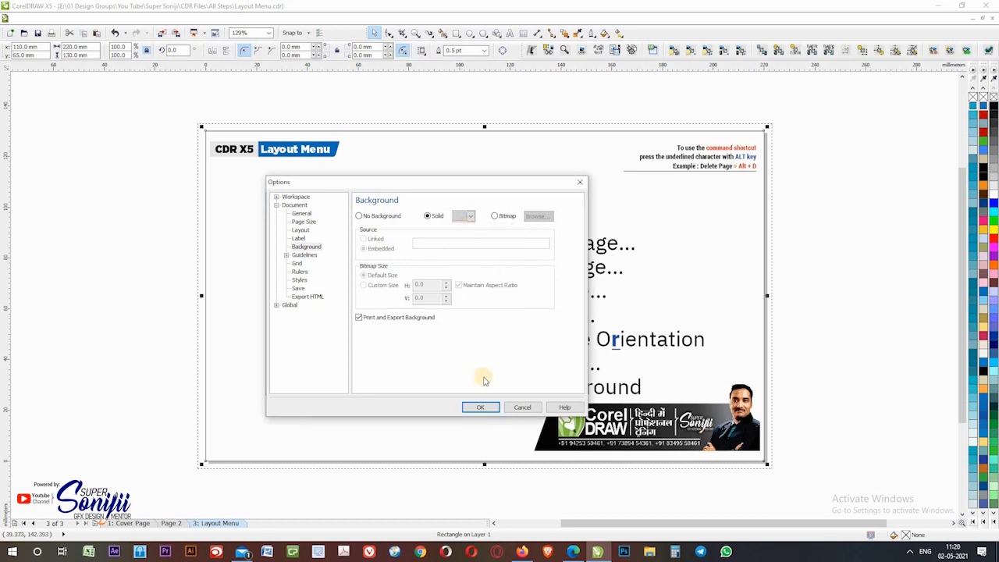
click(480, 407)
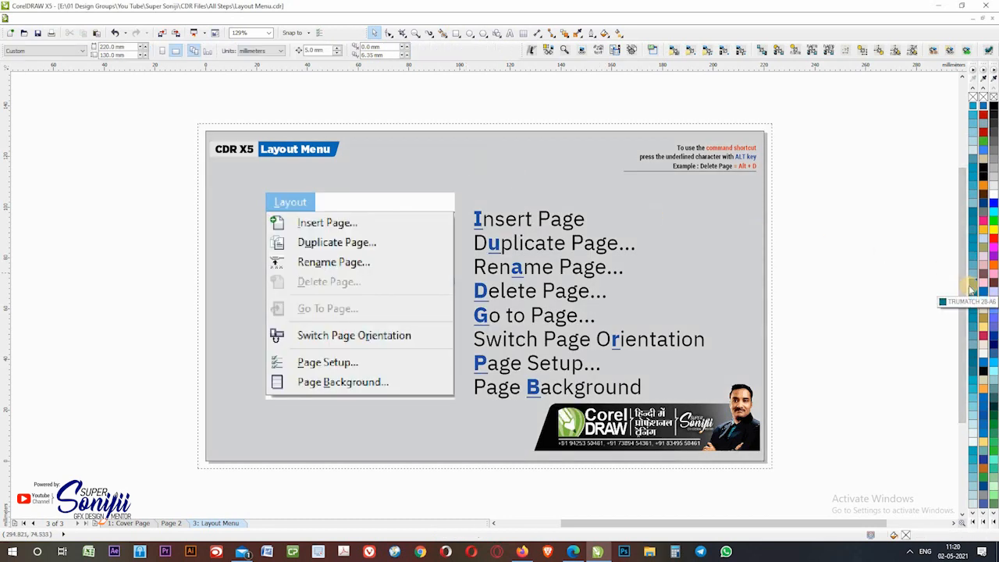
- Insert one page after page 3, keeping the custom landscape page size
key(alt+l)
key(i)
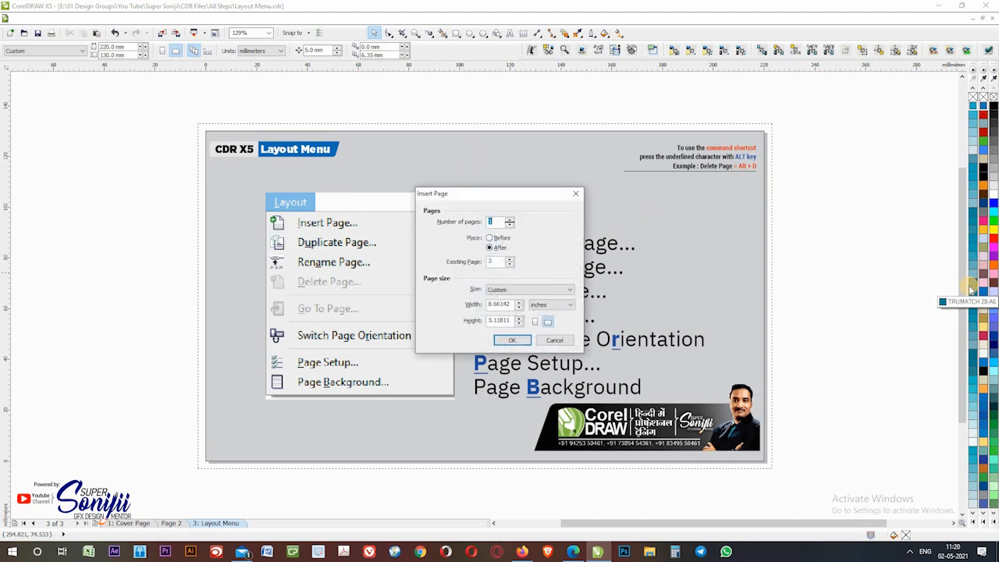
key(Return)
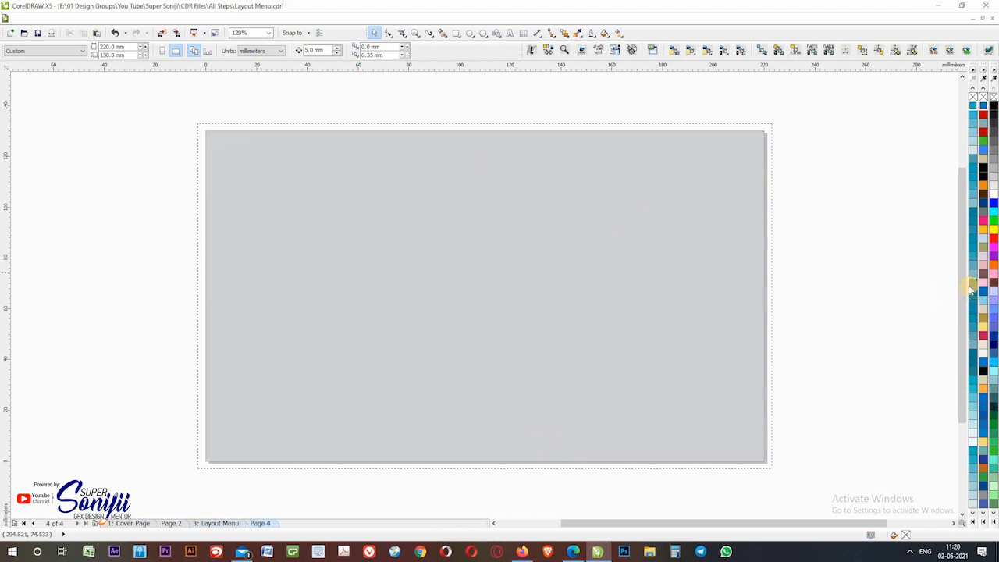